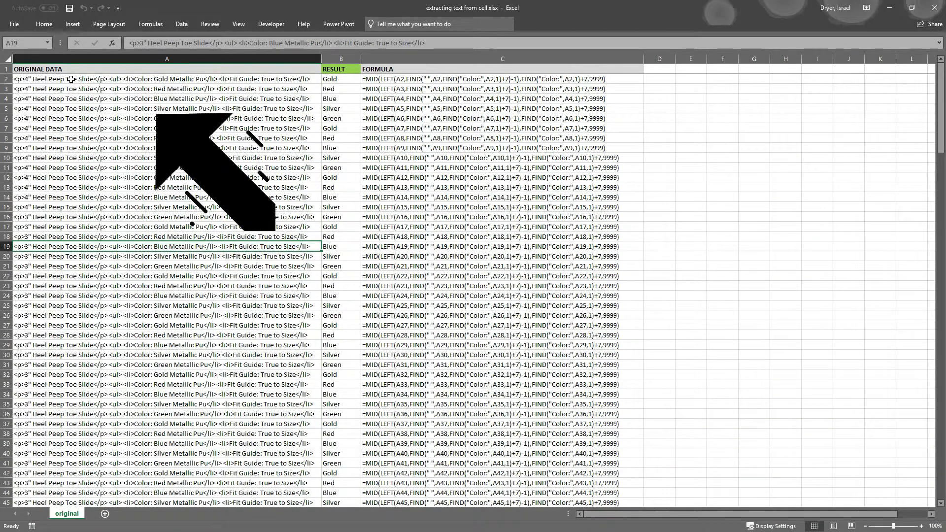
Select the product text cells down to row 43 and the first result with its formula
left_click(72, 80)
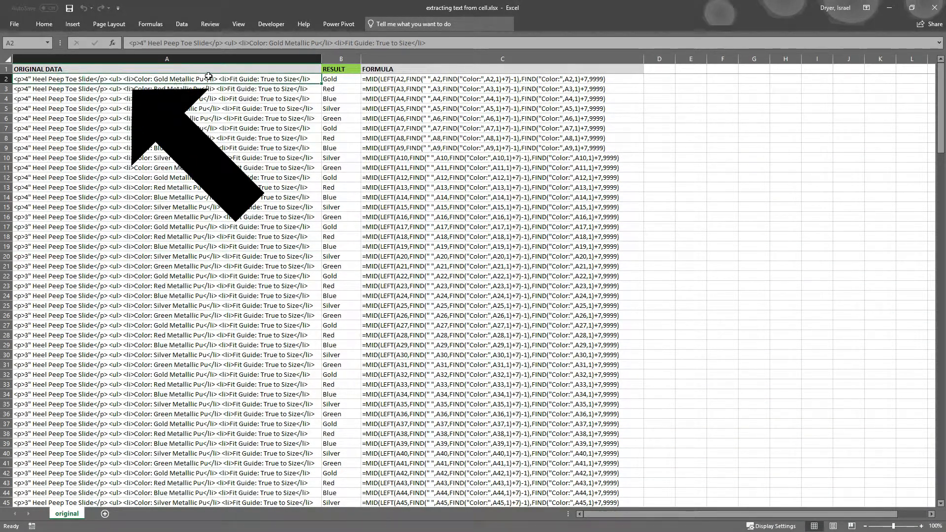
left_click_drag(312, 80, 310, 478)
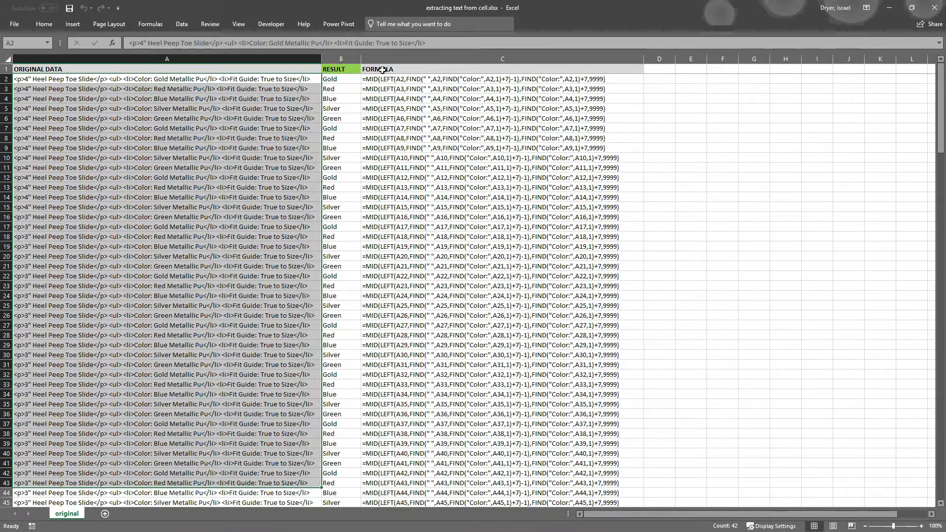
left_click_drag(391, 79, 337, 80)
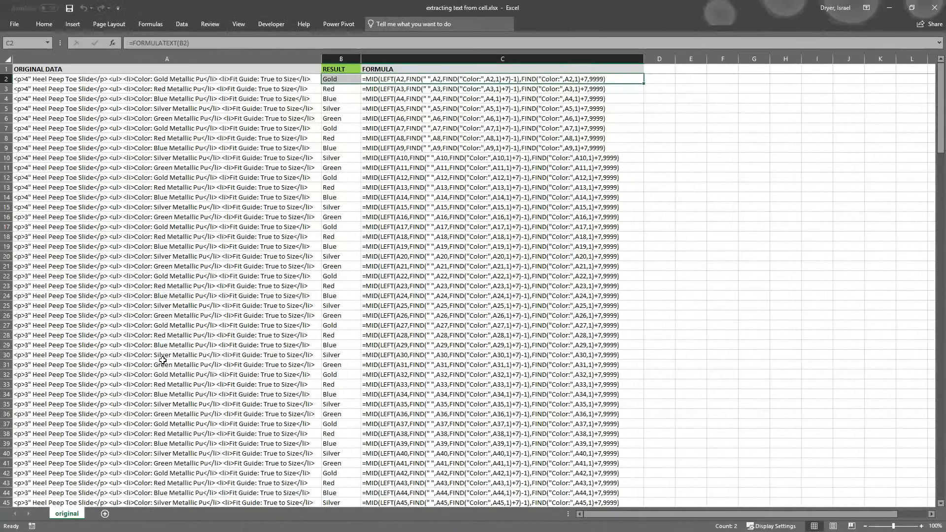
Duplicate the original sheet as a copy placed at the end of the workbook
right_click(70, 514)
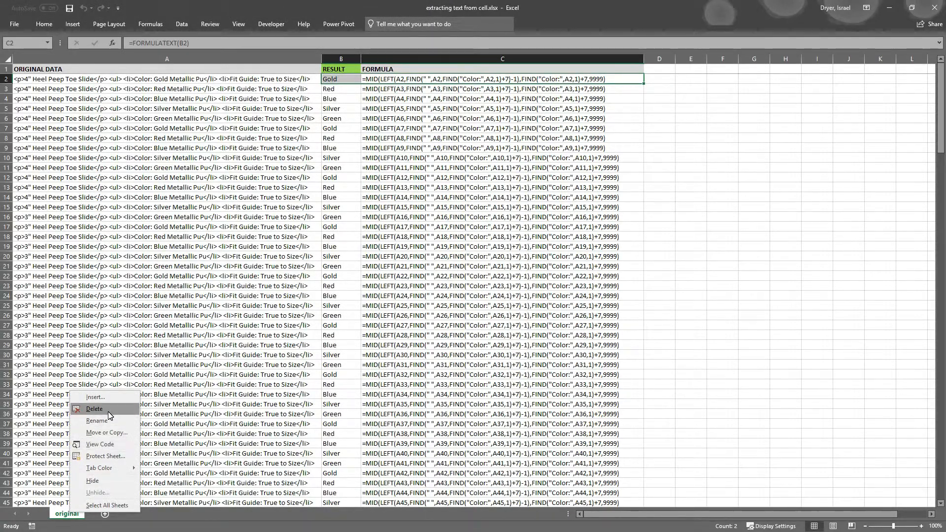
left_click(109, 435)
left_click(63, 470)
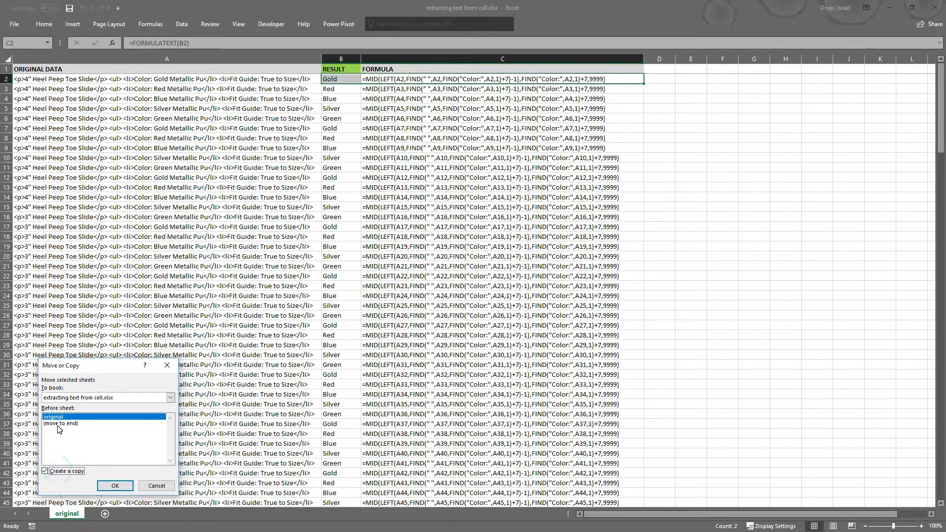
left_click(56, 423)
left_click(113, 485)
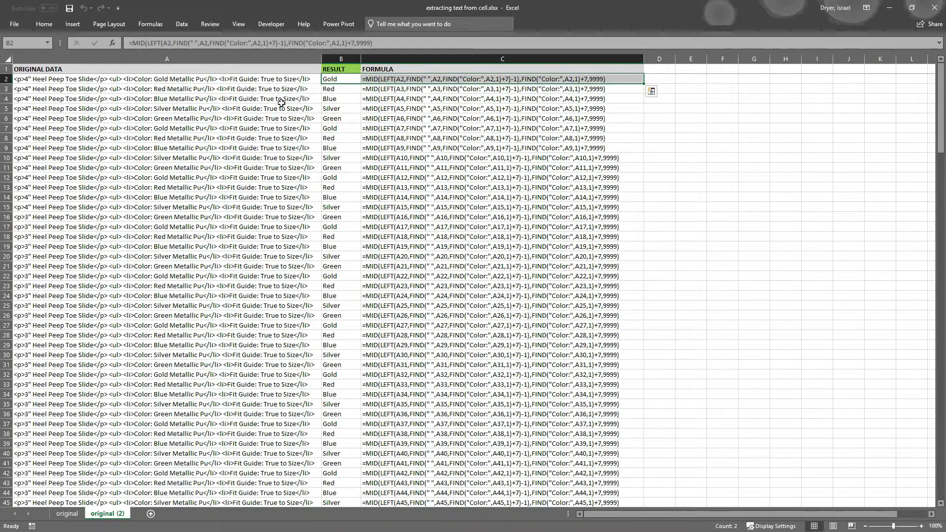
Delete the RESULT and FORMULA columns from the copied sheet
left_click_drag(325, 58, 611, 59)
right_click(611, 59)
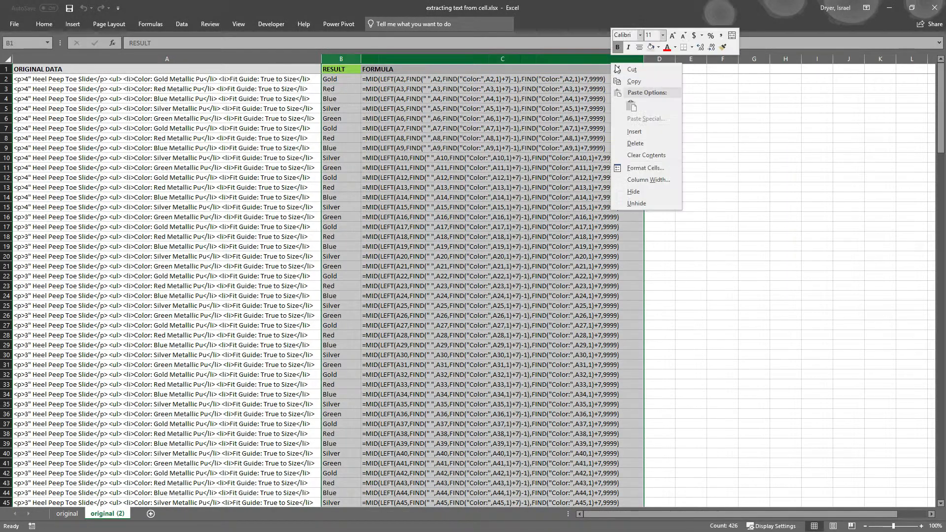
left_click(640, 143)
right_click(587, 102)
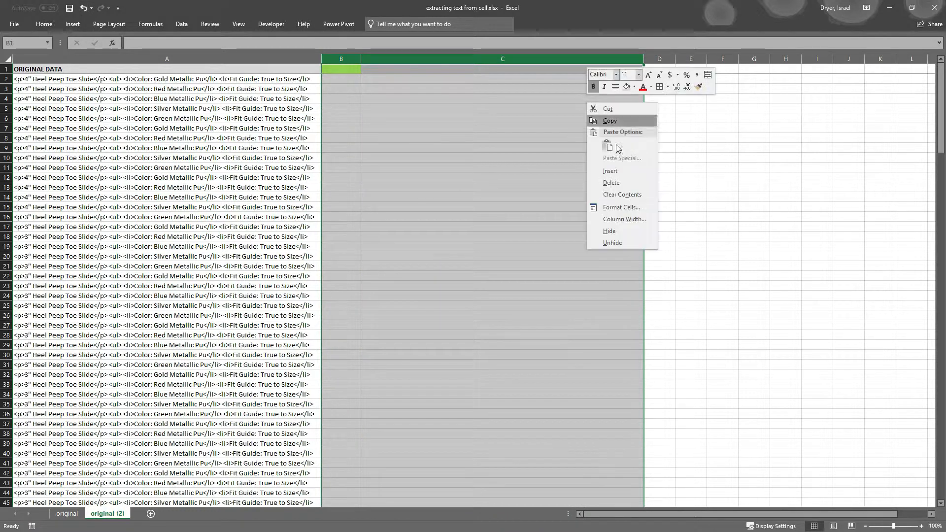
left_click(610, 182)
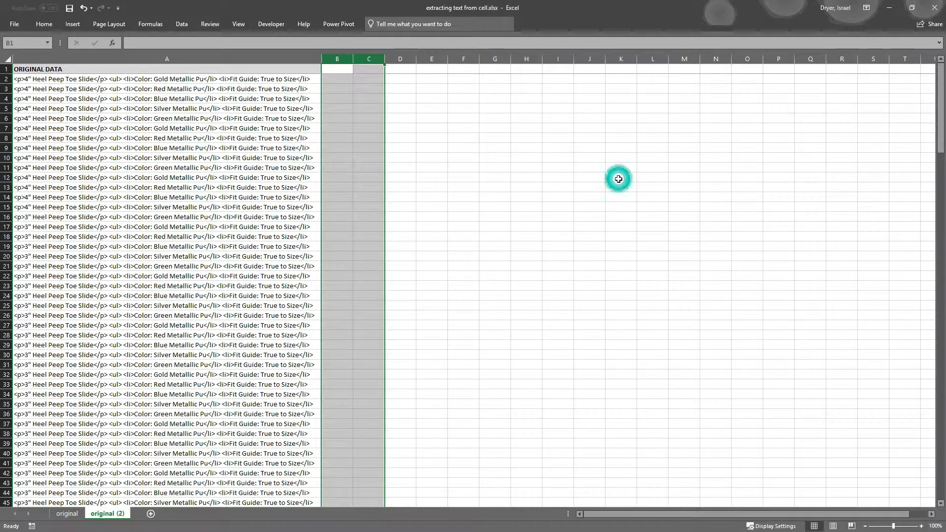
Select the ORIGINAL DATA column down to the end of the product text
left_click(50, 71)
key("ctrl+shift+Down")
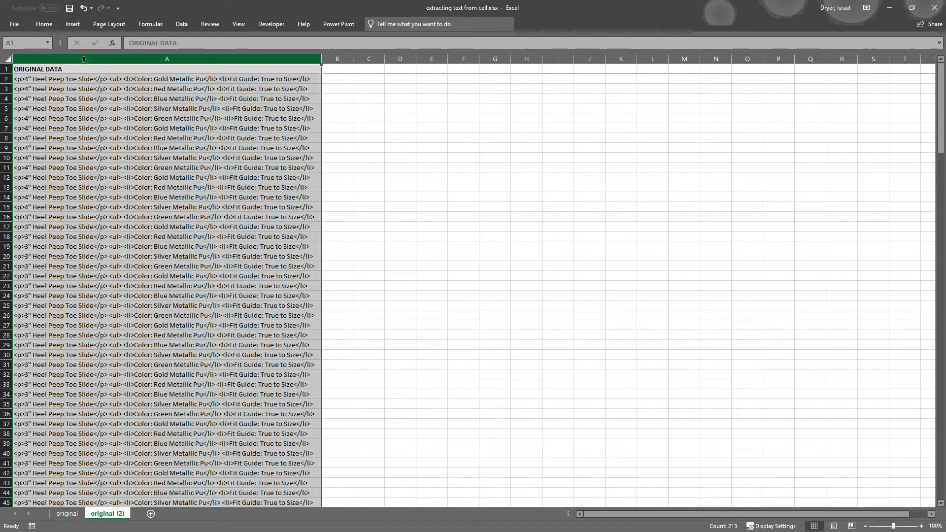
left_click(184, 24)
left_click(259, 160)
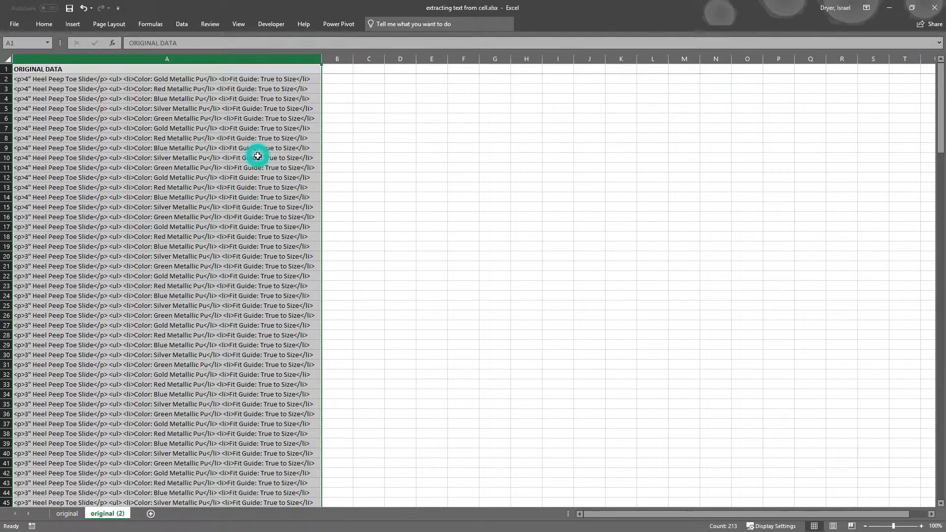
left_click(255, 157)
left_click(83, 80)
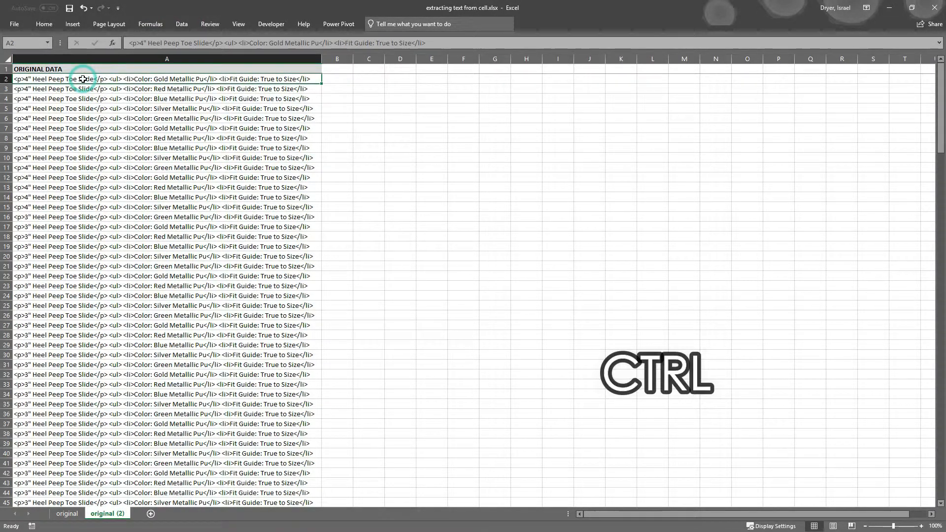
Replace the <p>, </p>, <li>, </li> and <ul> tags in the product text with nothing
key("ctrl+h")
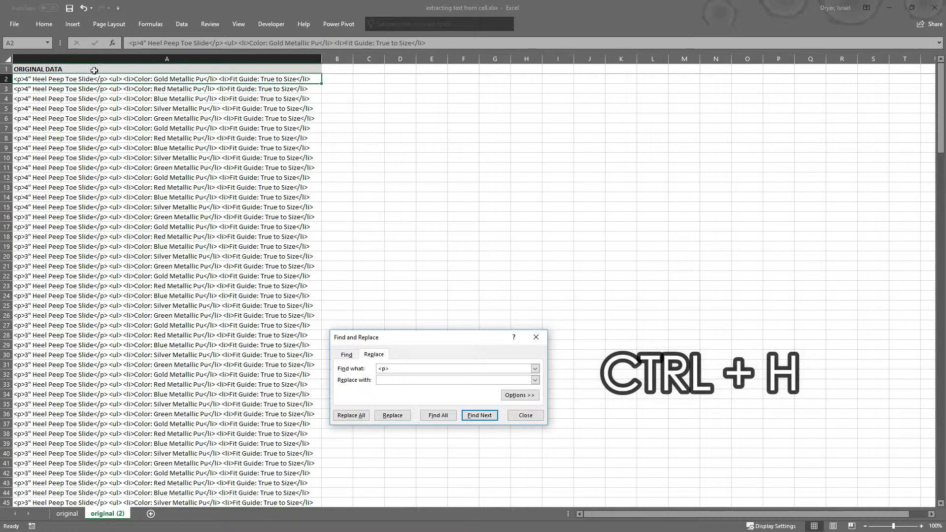
left_click(352, 414)
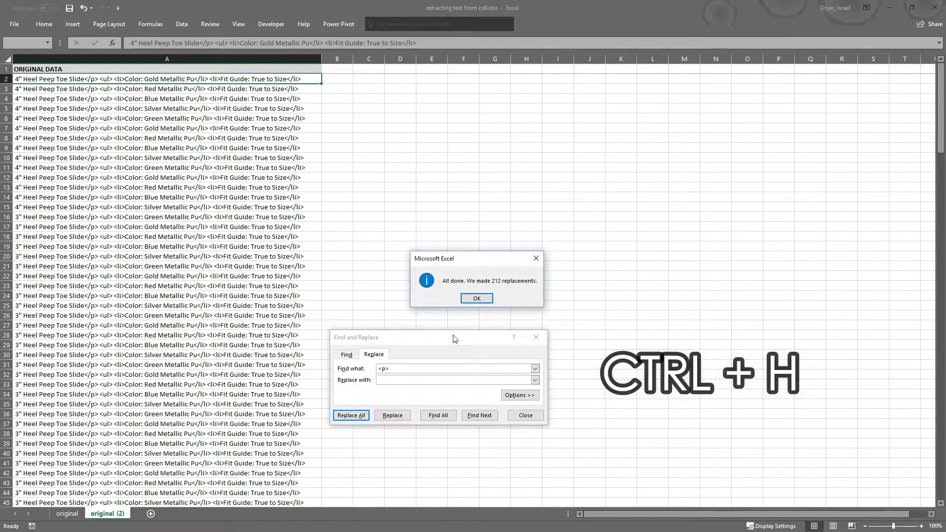
left_click(478, 298)
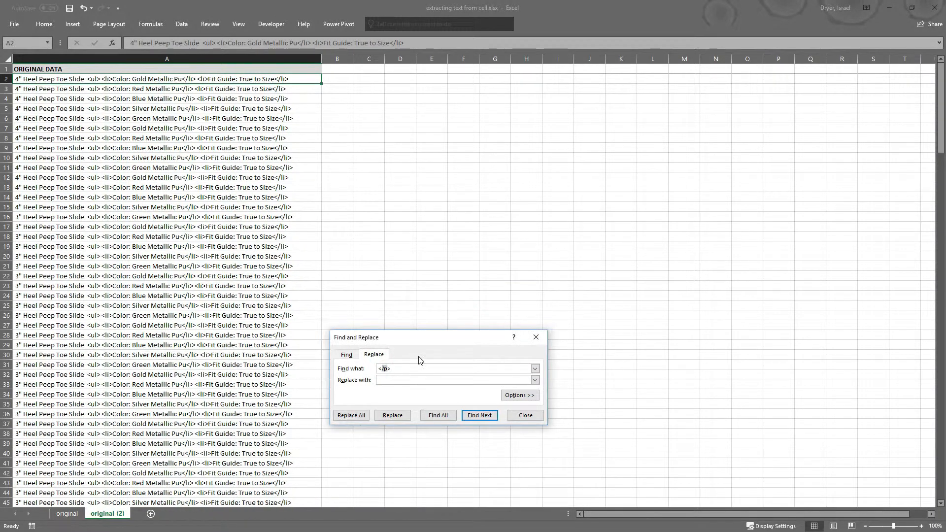
left_click(351, 414)
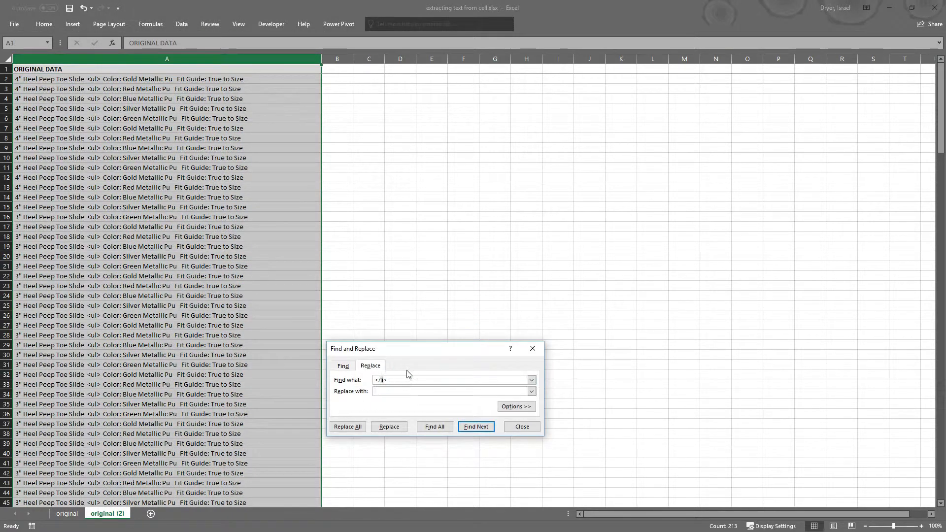
left_click(348, 427)
left_click(522, 427)
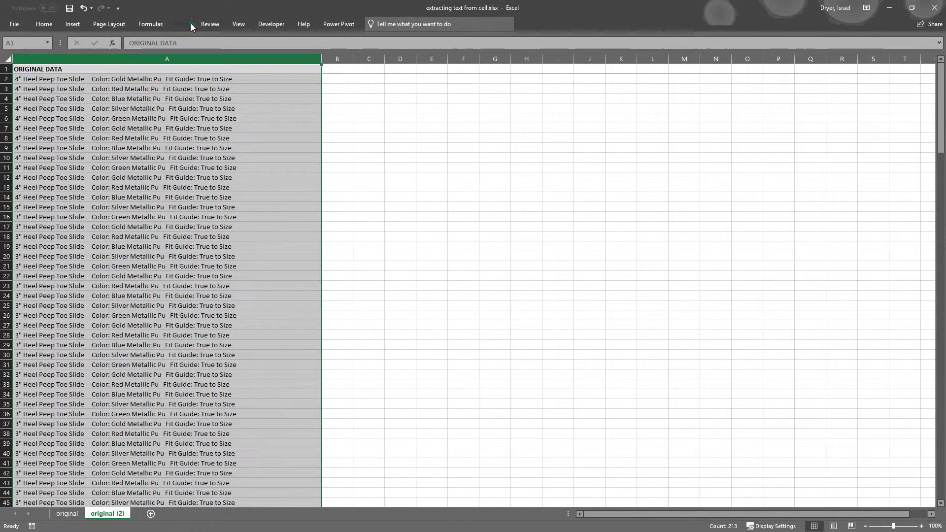
left_click(181, 23)
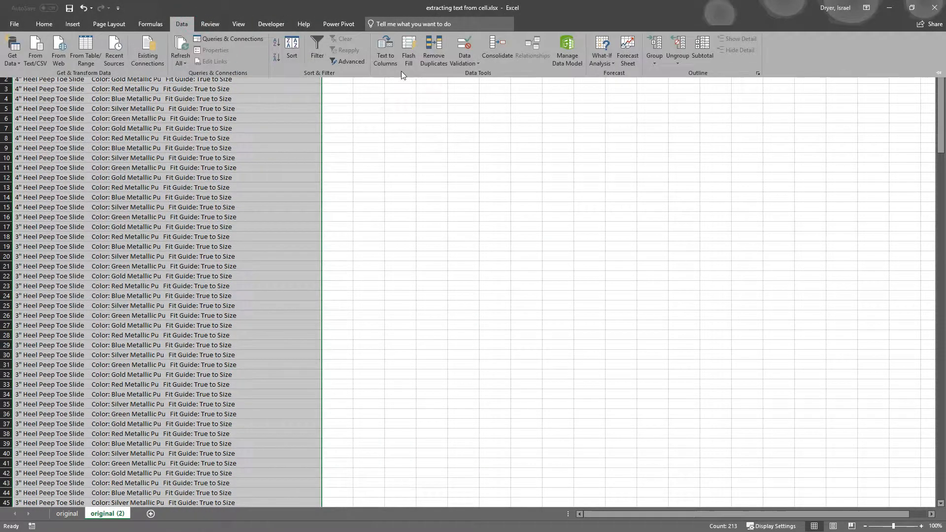
Split the product text into three columns using ':' as the delimiter
left_click(385, 49)
left_click(368, 218)
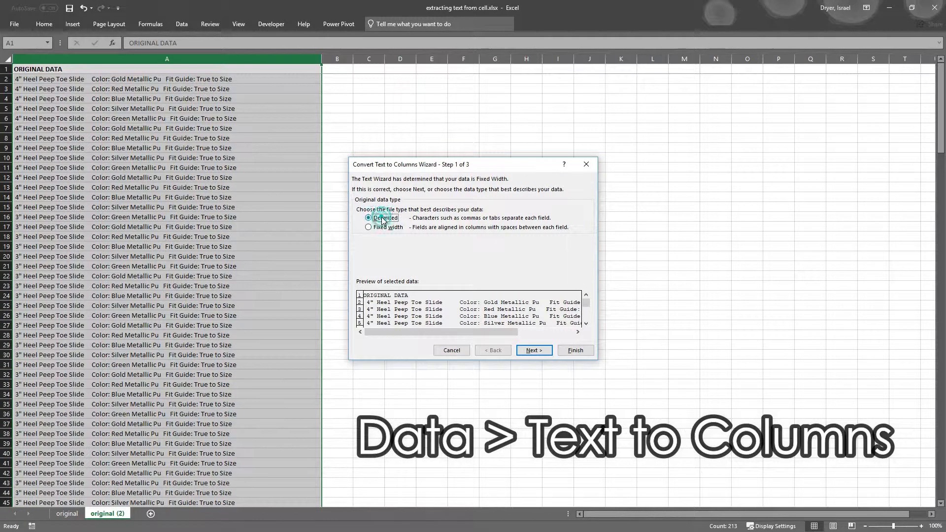
left_click(530, 351)
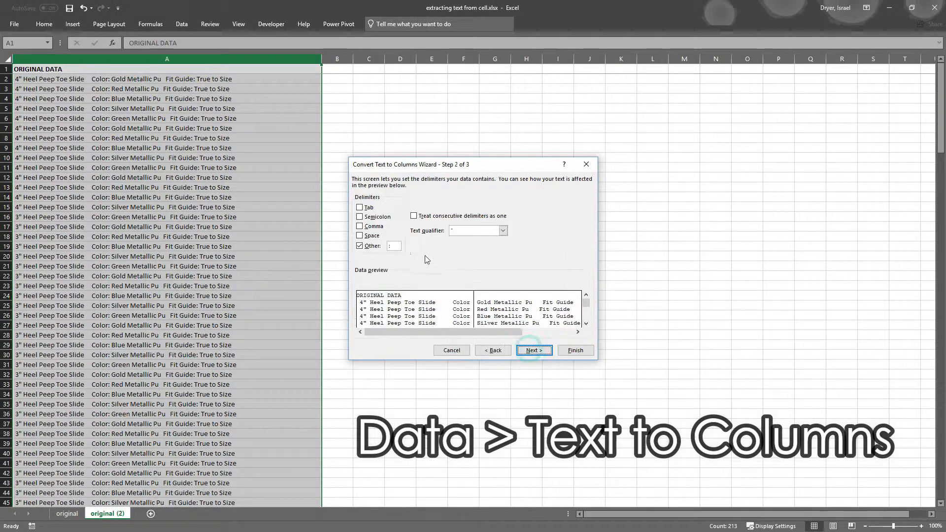
left_click(399, 245)
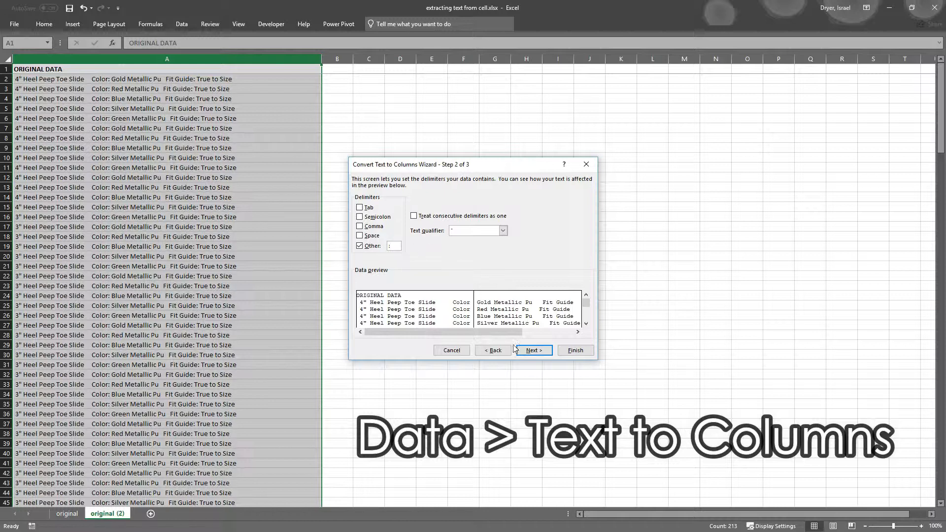
mouse_move(465, 337)
left_mouse_down()
mouse_move(527, 335)
mouse_move(475, 335)
left_mouse_up()
left_click(534, 350)
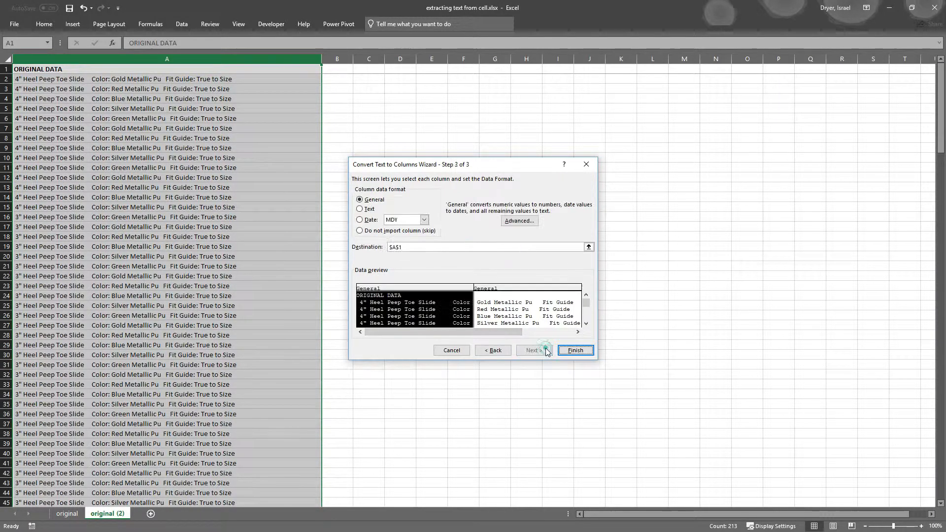
left_click(574, 350)
Autofit columns A to C to their contents
left_click_drag(201, 62, 355, 65)
double_click(353, 63)
left_click(389, 99)
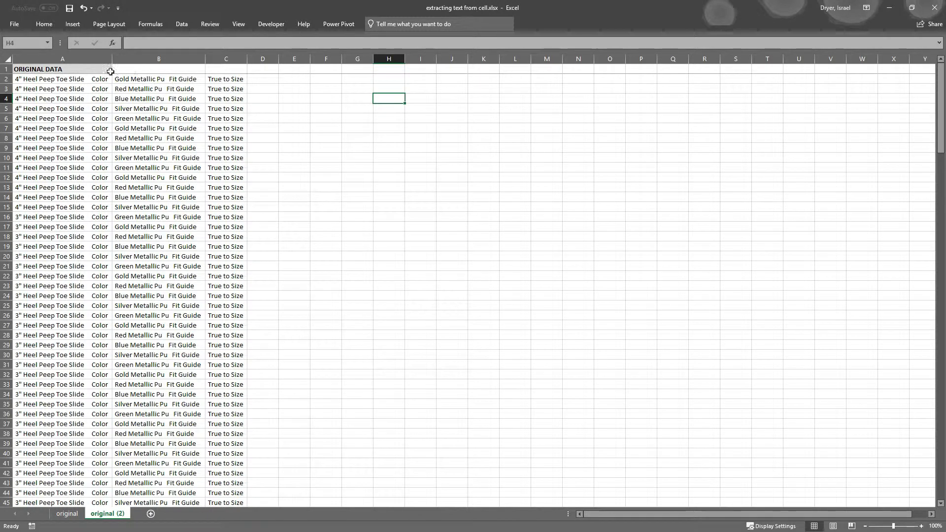
Remove the word 'Color' from every entry in column A
left_click(62, 59)
left_click(159, 59)
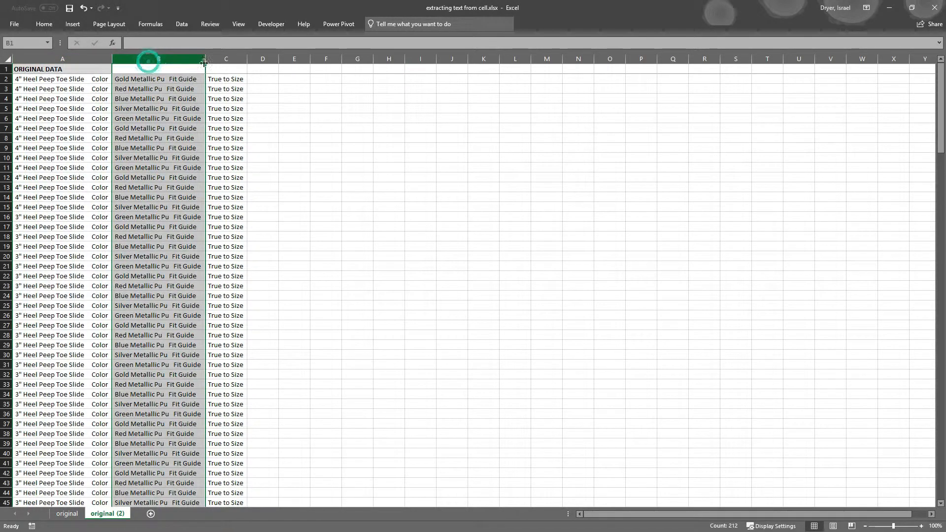
left_click(221, 62)
left_click(91, 59)
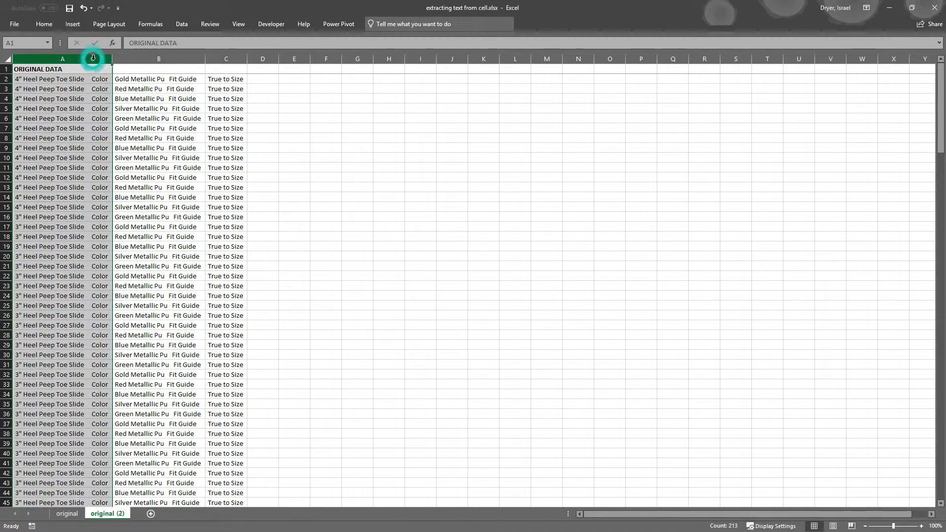
key("ctrl+h")
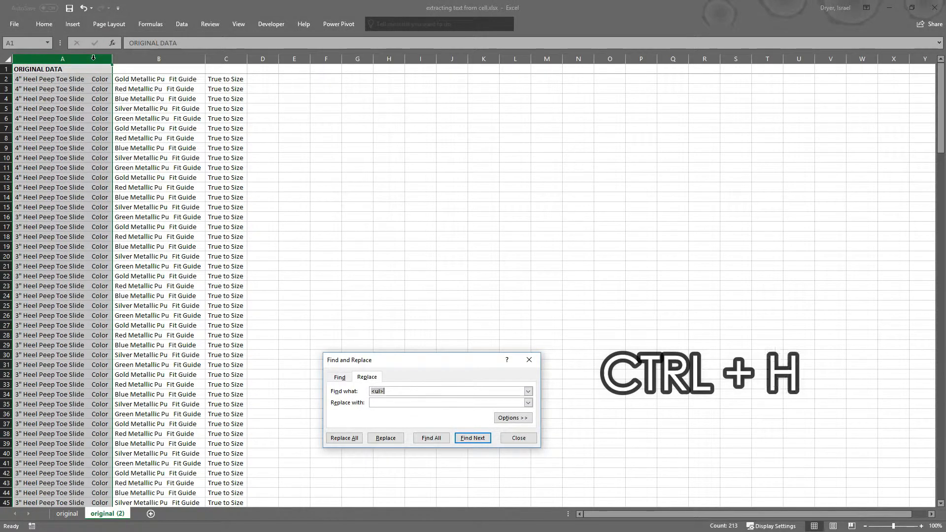
type("Color")
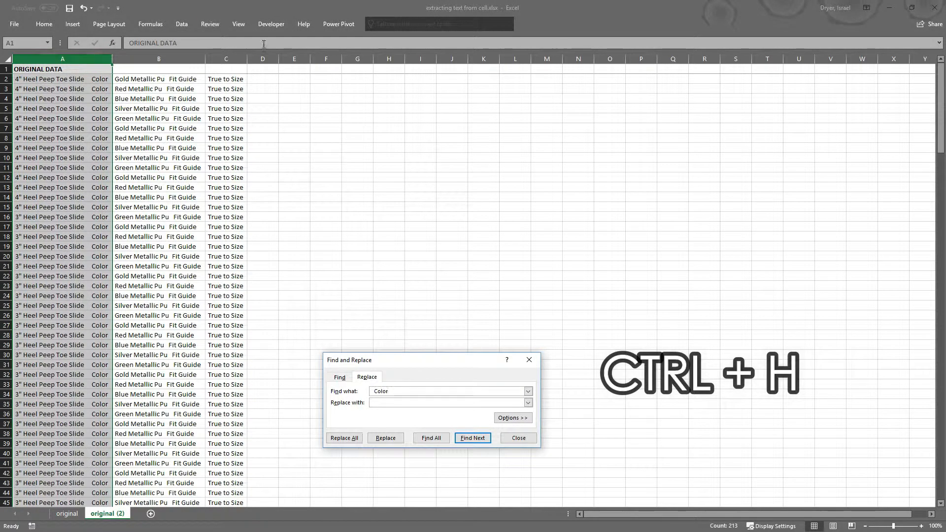
left_click(344, 438)
left_click(473, 297)
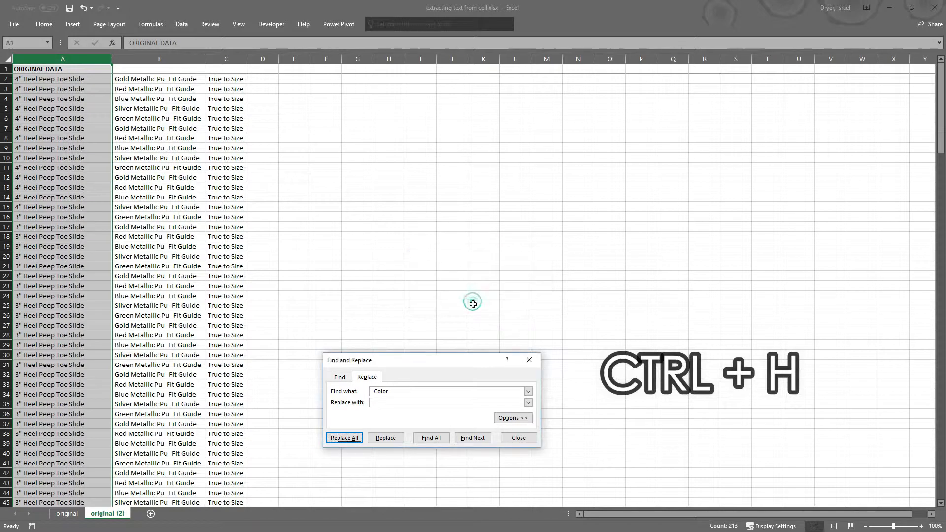
left_click(510, 438)
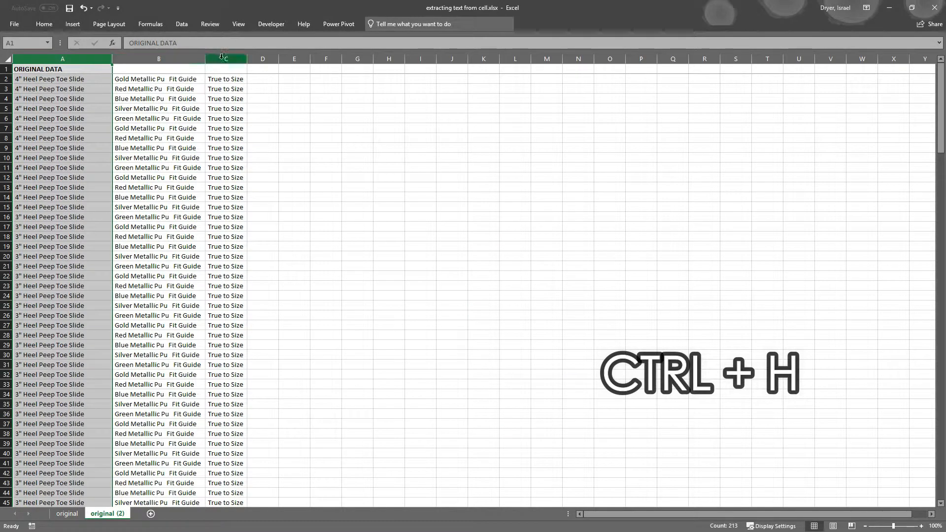
Remove 'Fit Guide' from every entry in column B
left_click(194, 60)
key("ctrl+h")
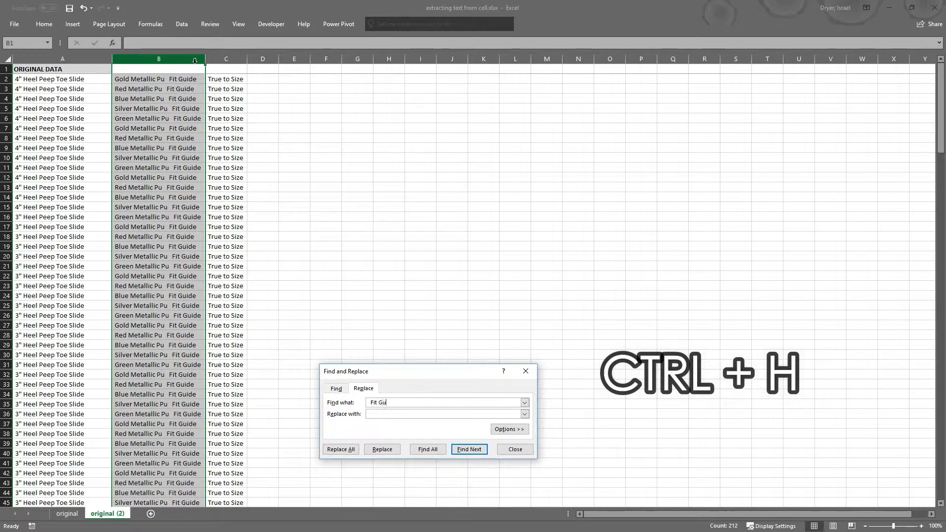
type("Fit Guide")
left_click(340, 449)
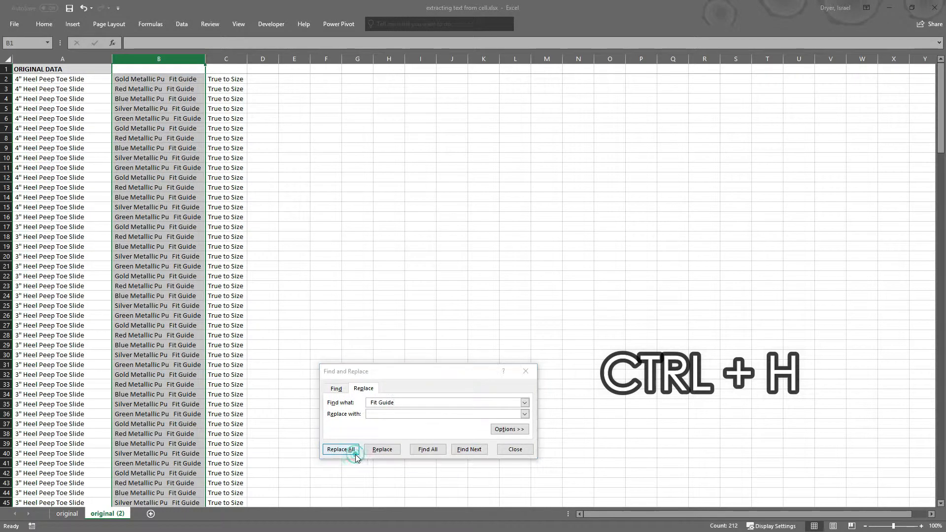
left_click(476, 298)
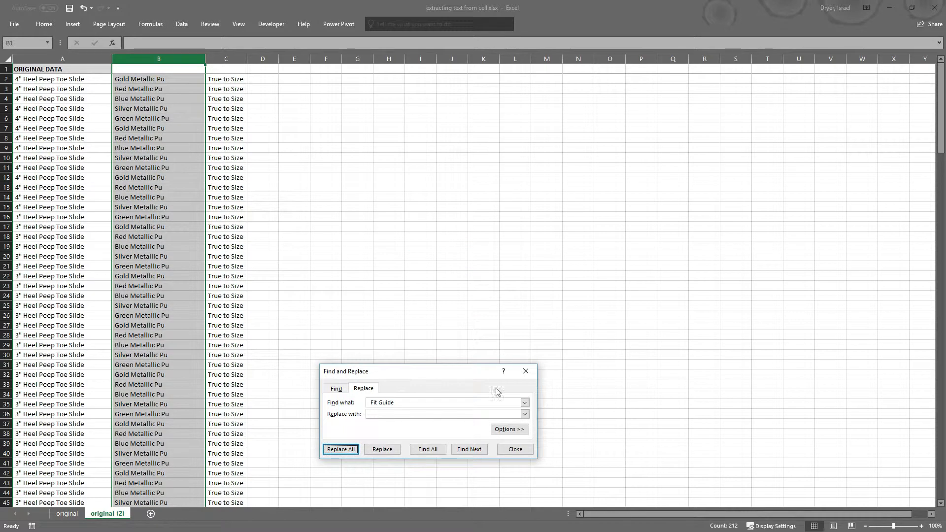
left_click(513, 450)
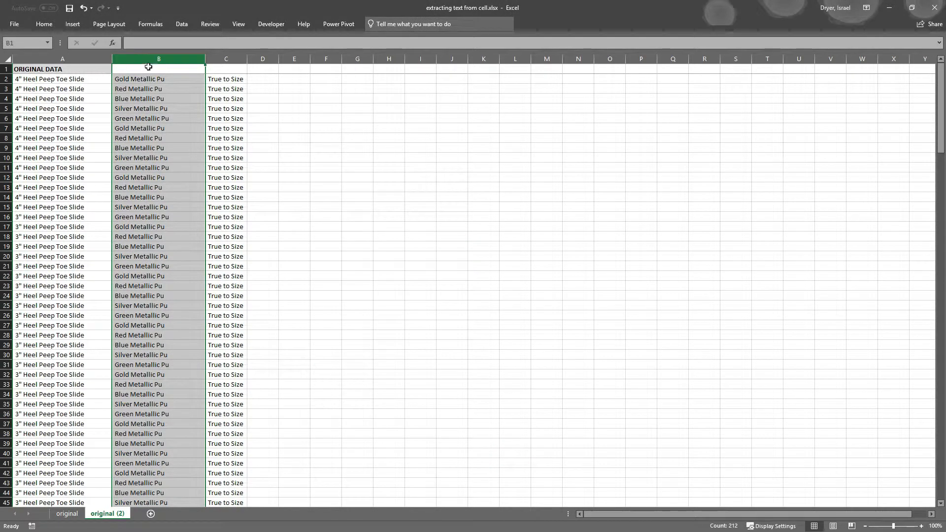
left_click_drag(226, 59, 296, 58)
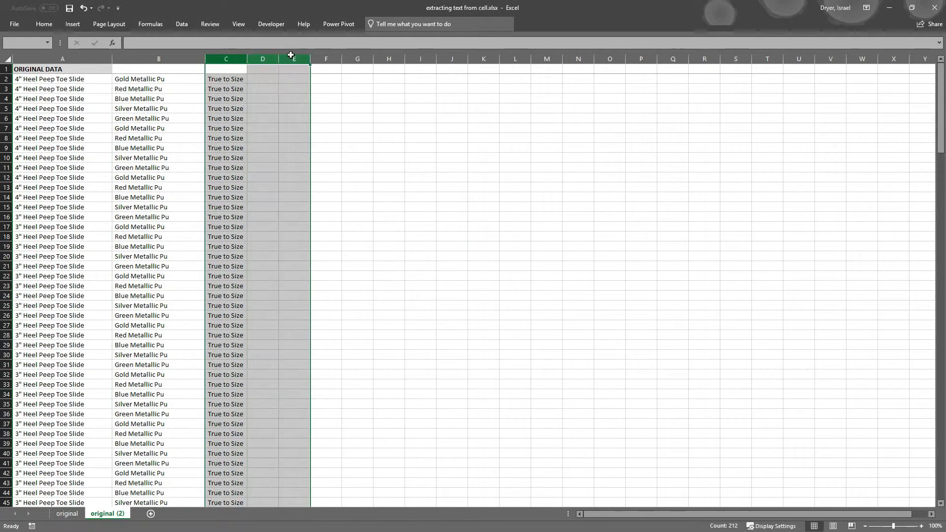
Insert three columns after B and split column B on spaces into colour, finish and material
right_click(297, 60)
left_click(329, 123)
left_click(149, 62)
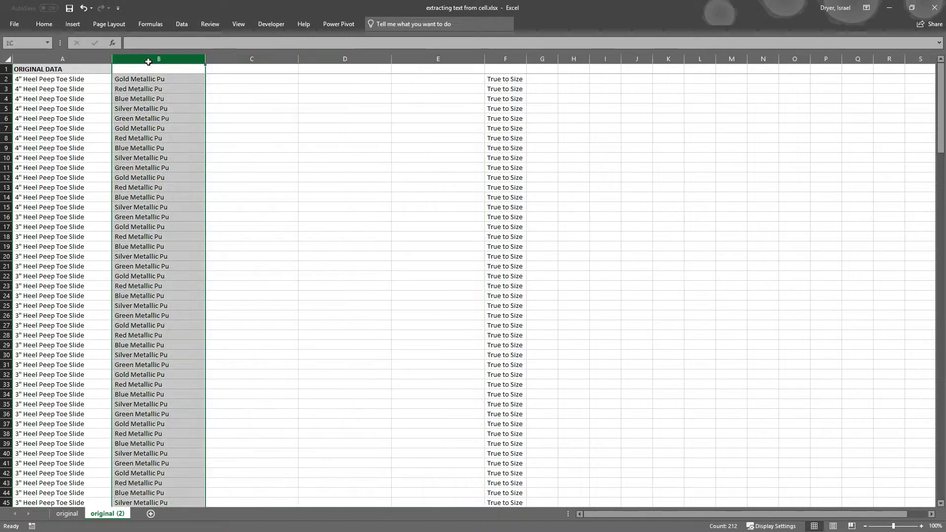
left_click(182, 25)
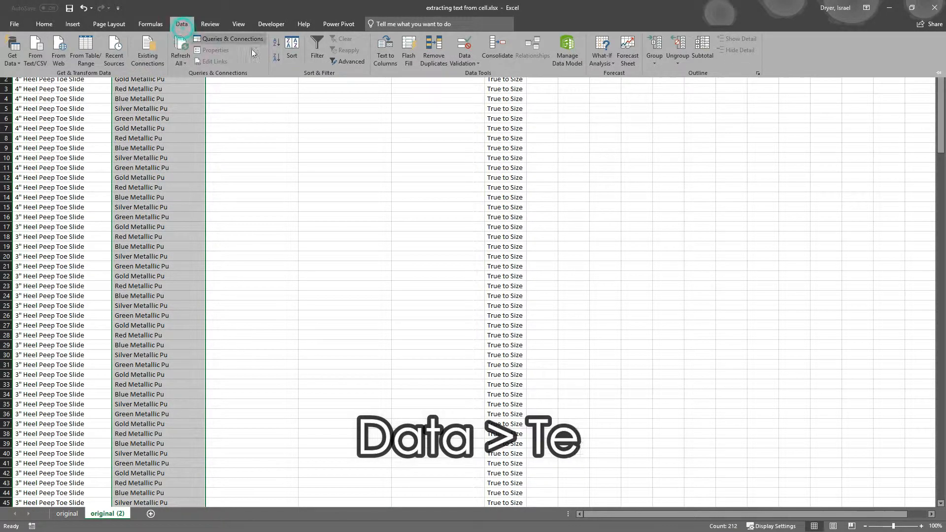
left_click(382, 56)
left_click(534, 349)
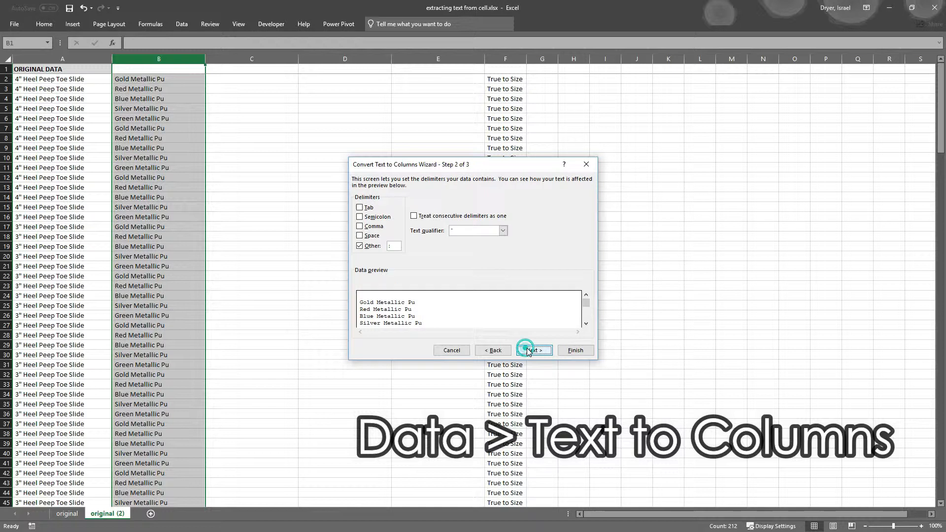
left_click(372, 235)
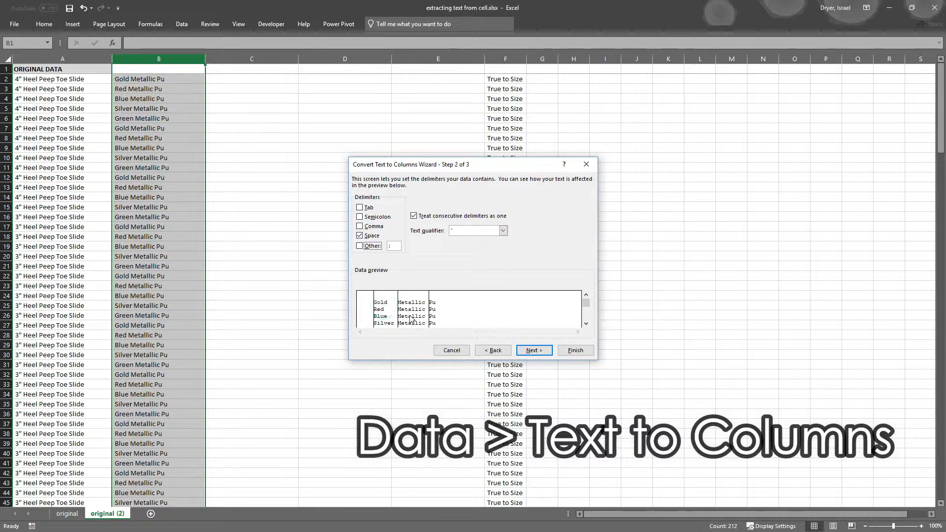
left_click(574, 351)
right_click(185, 72)
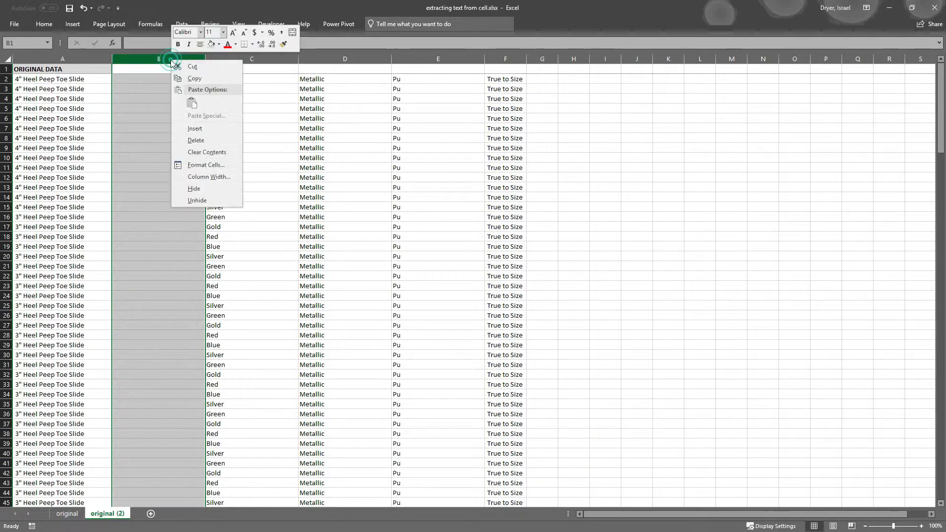
Delete the empty column B and fill the A1 header across B1:E1
left_click(195, 140)
left_click(94, 70)
left_click_drag(111, 74, 414, 71)
Label B1:E1 with the headers COLOR, FINISH, MATERIAL and FIT
left_click(196, 70)
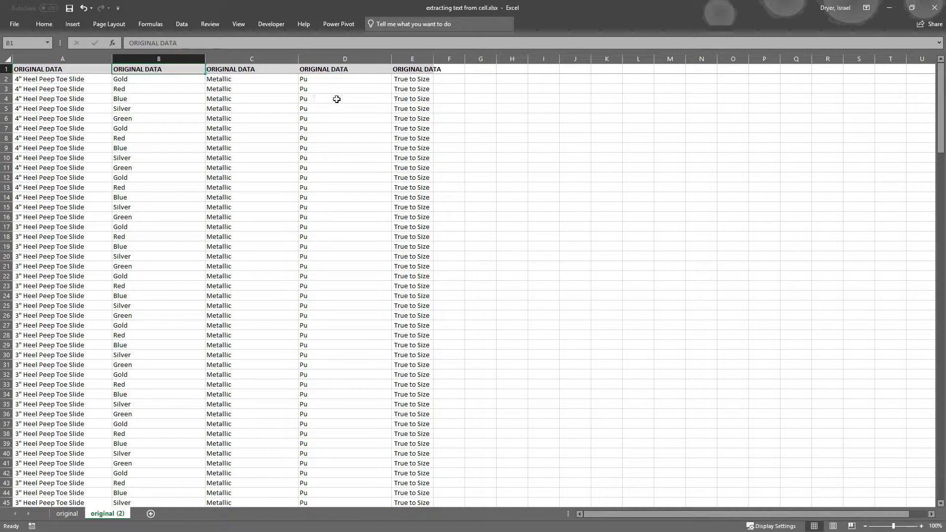
type("COLOR")
key("Tab")
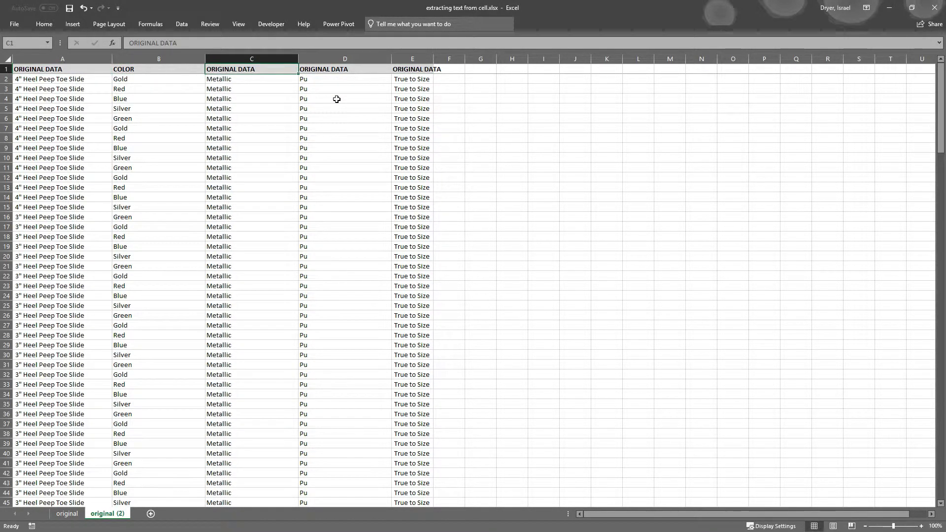
type("FINISH")
key("Tab")
type("MATE")
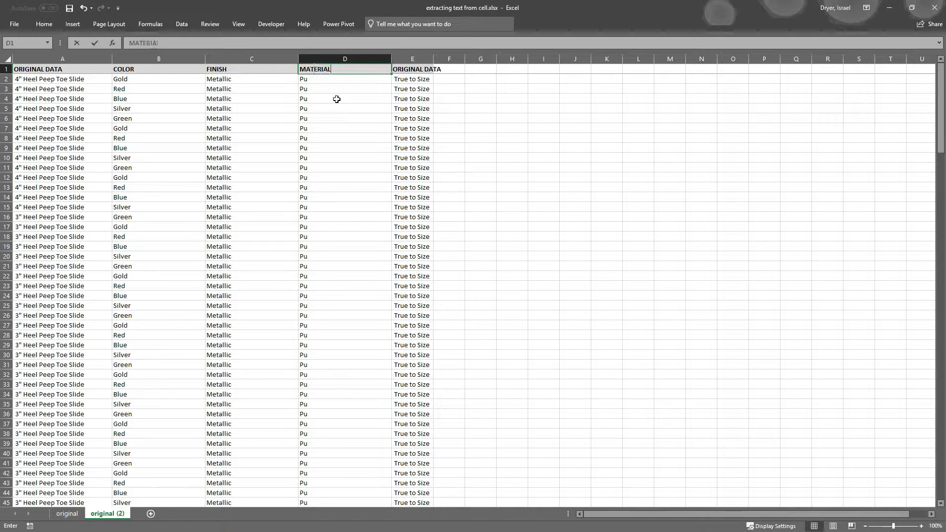
key("Tab")
type("Fi")
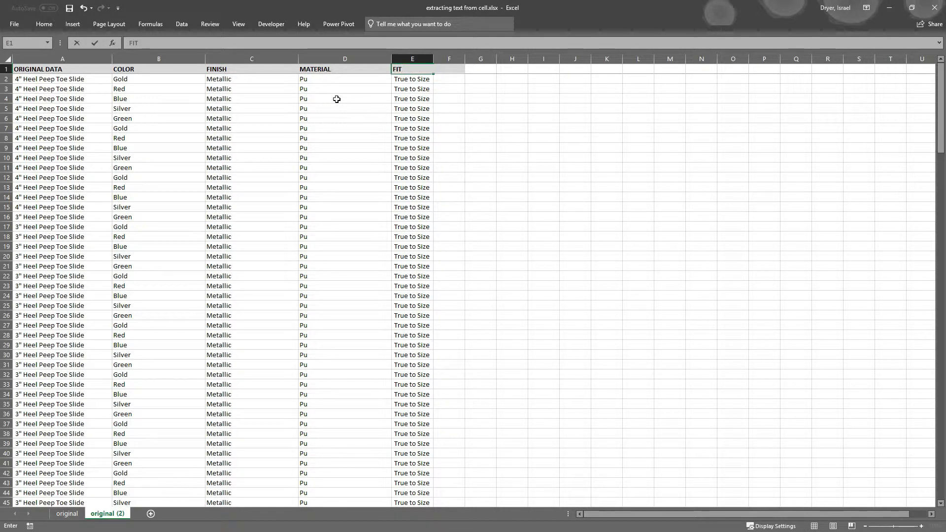
key("Return")
left_click_drag(400, 59, 418, 66)
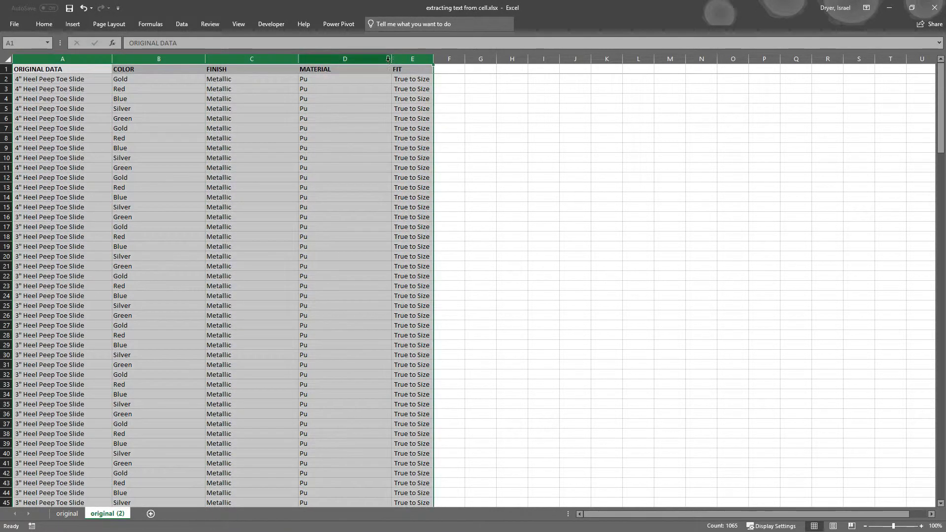
Autofit columns A–E and format the data as a table with the first medium grey style
double_click(392, 59)
left_click(74, 87)
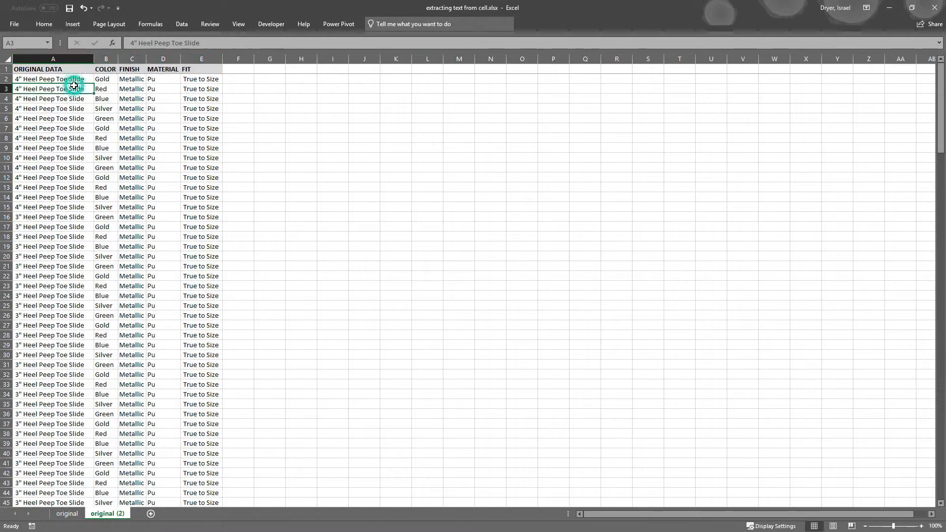
left_click(73, 25)
left_click(80, 47)
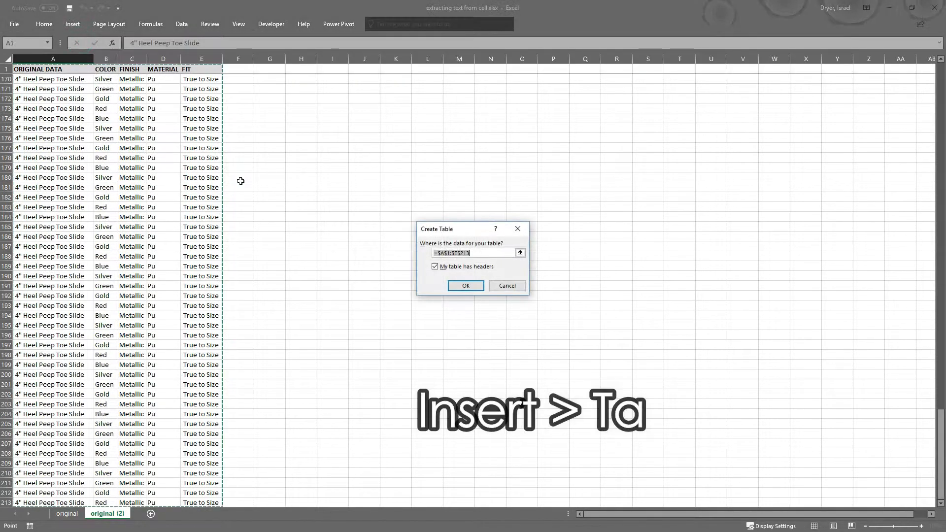
left_click(466, 285)
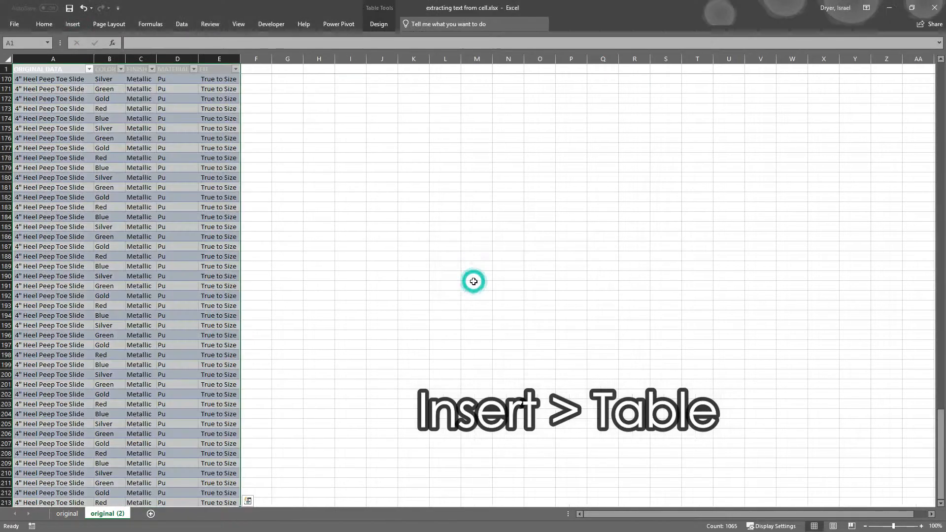
left_click(386, 25)
left_click(669, 61)
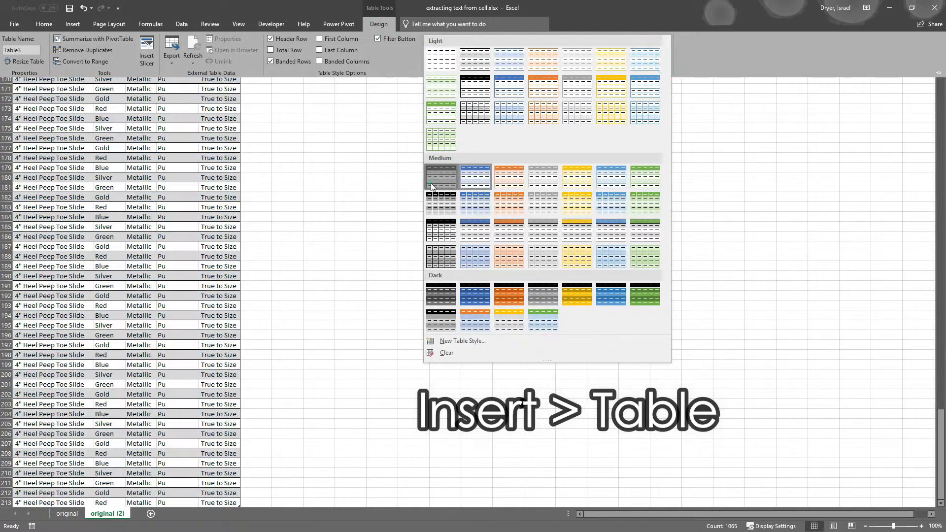
left_click(432, 186)
Start inserting a PivotTable from the table
left_click(76, 80)
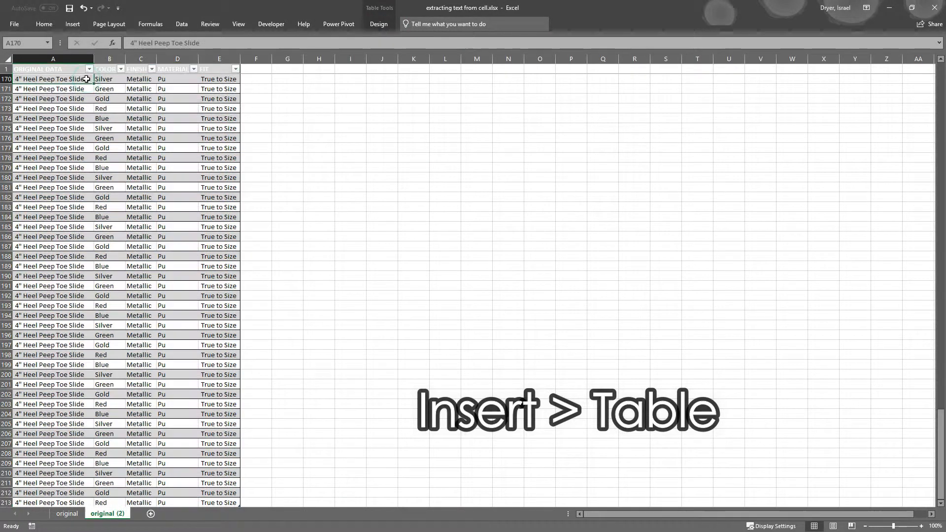
left_click(68, 23)
left_click(20, 50)
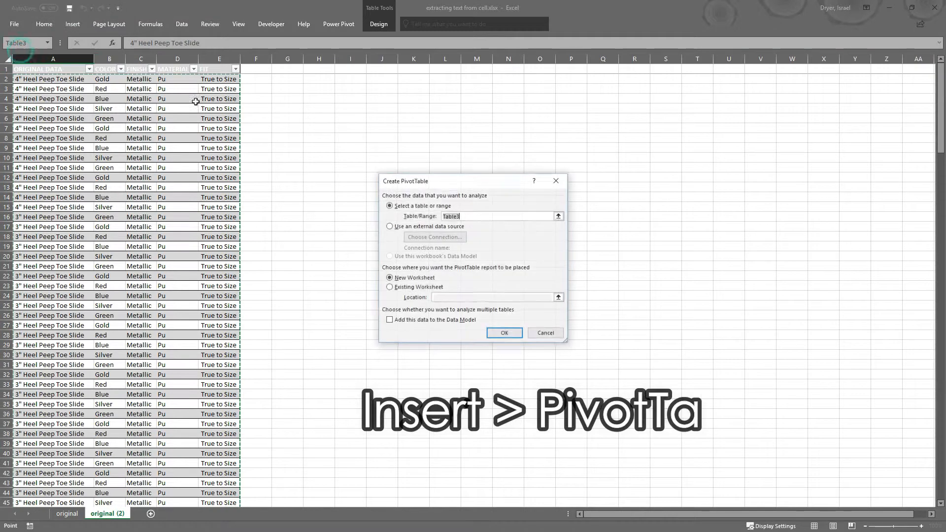
Create the PivotTable on the existing worksheet at cell H14
left_click(405, 287)
left_click(559, 298)
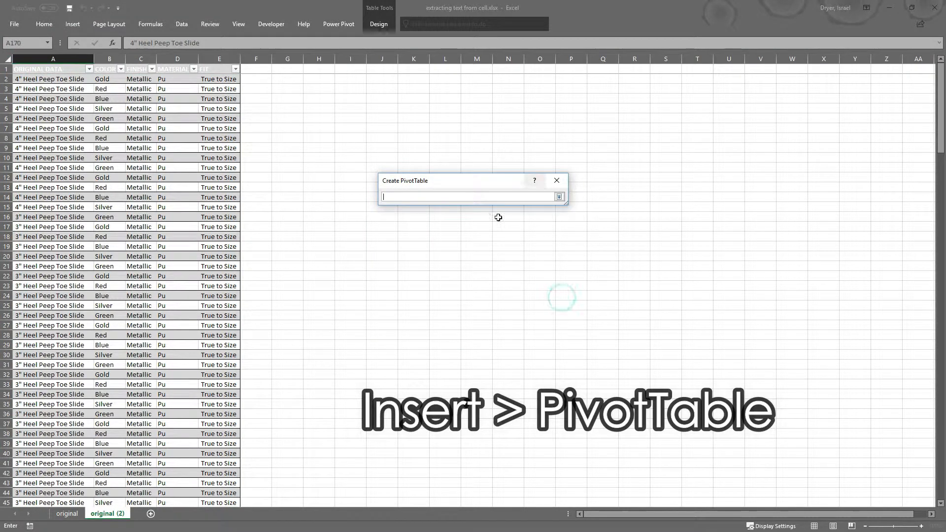
left_click(324, 199)
left_click(559, 197)
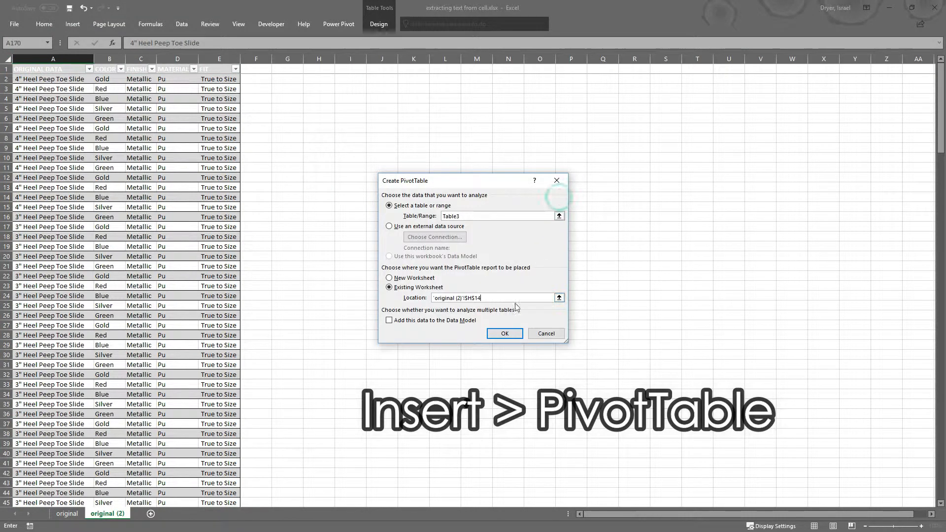
left_click(508, 332)
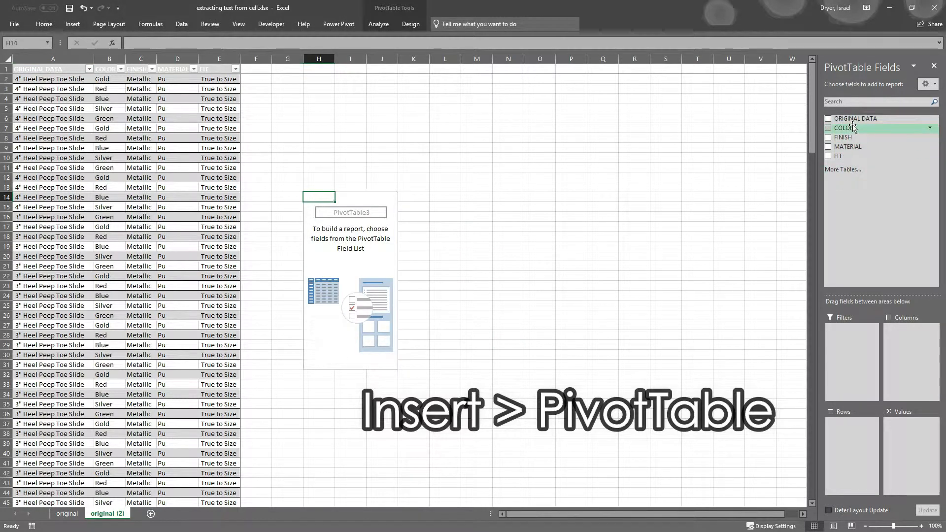
Put ORIGINAL DATA and COLOR in Rows and a count of FIT in Values
left_click_drag(844, 129, 850, 456)
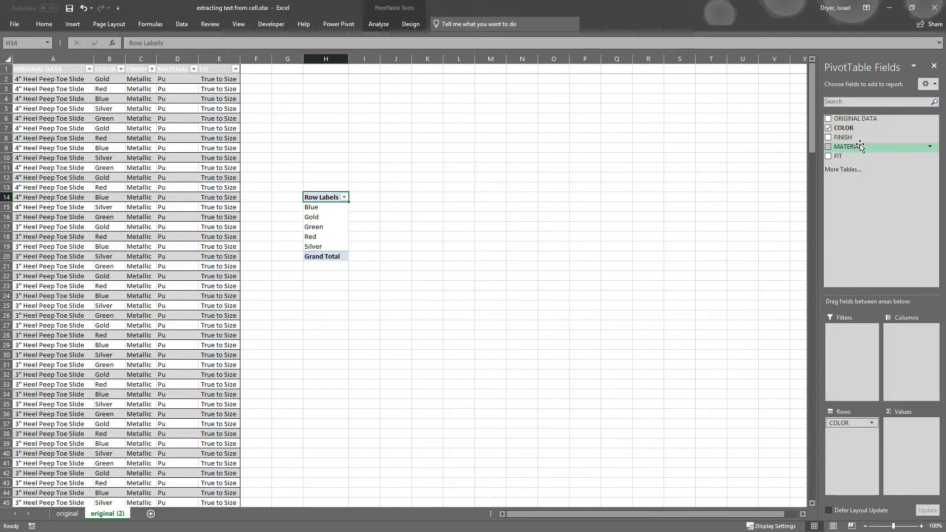
left_click_drag(867, 127, 861, 422)
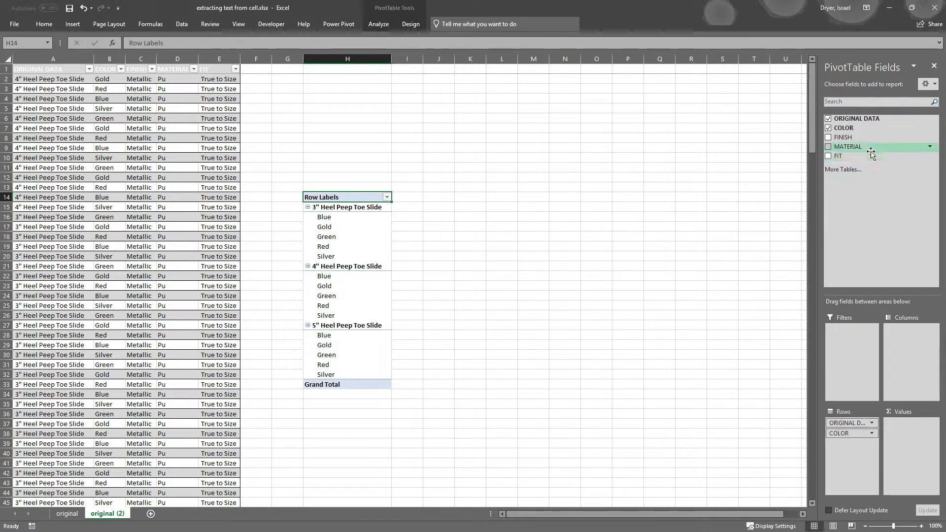
left_click_drag(912, 450, 916, 472)
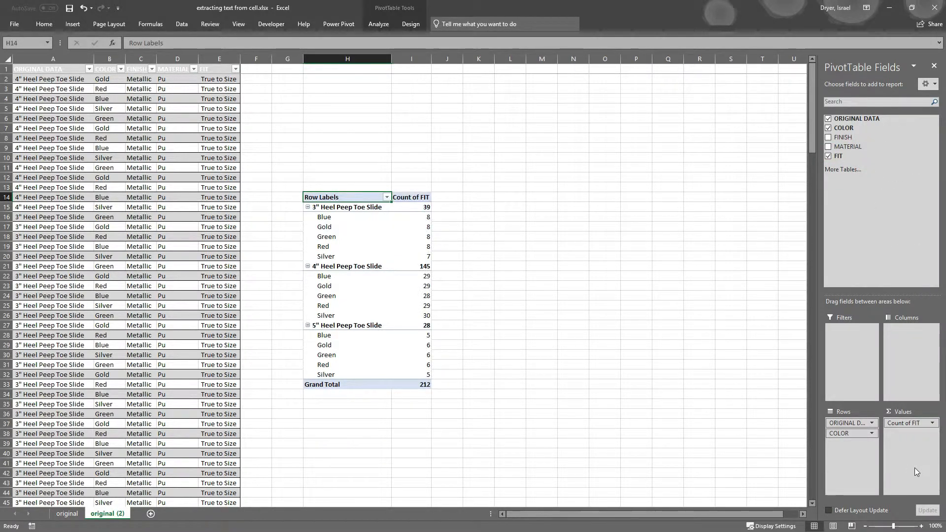